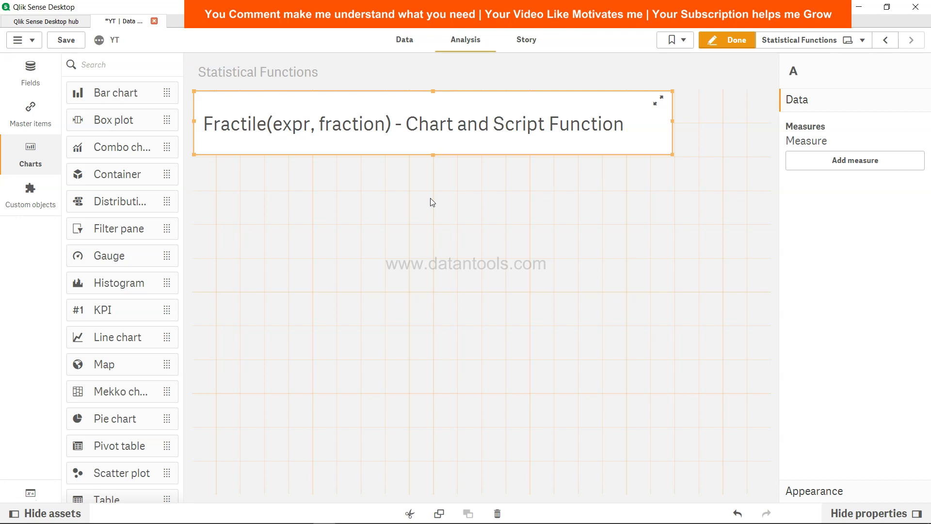
# Deselect the finished 'Fractile(expr, fraction) - Chart and Script Function' heading on the sheet.
pyautogui.click(479, 192)
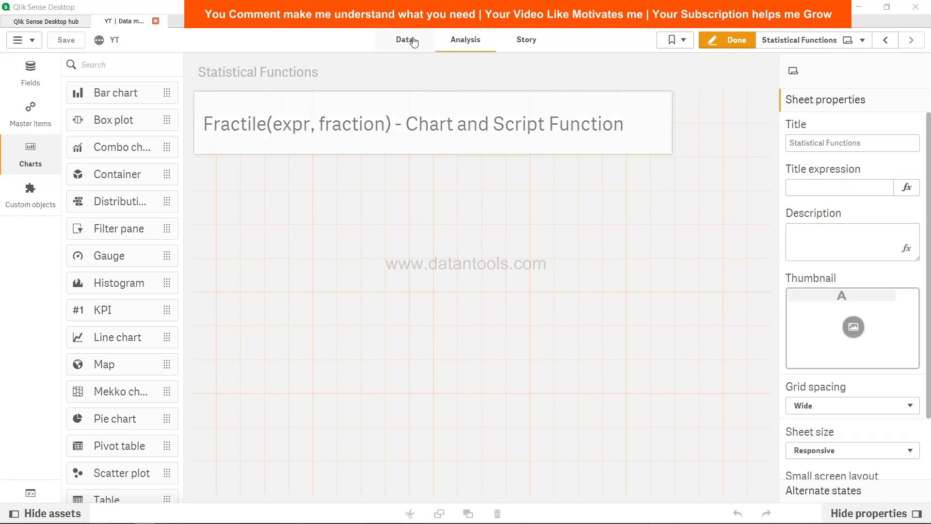
# Show the Statistical Functions script section and review the Table1 crosstable inline load.
pyautogui.click(405, 40)
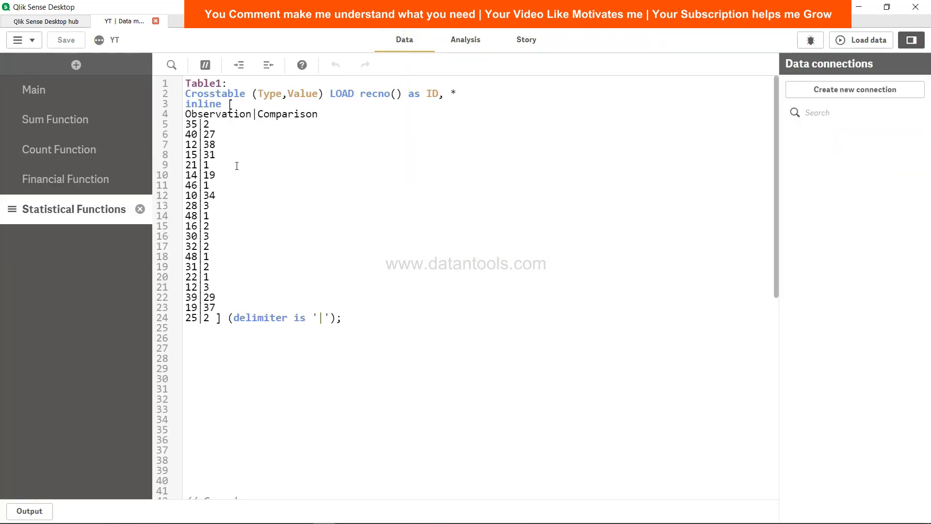
pyautogui.moveTo(189, 83); pyautogui.dragTo(373, 322)
pyautogui.click(372, 323)
pyautogui.click(374, 310)
# Write 'Fractile_table: Load Type,Fractile(Value,.75) as MyFractile Resident Table1 Group By Type;'.
pyautogui.click(343, 353)
pyautogui.write('Fract')
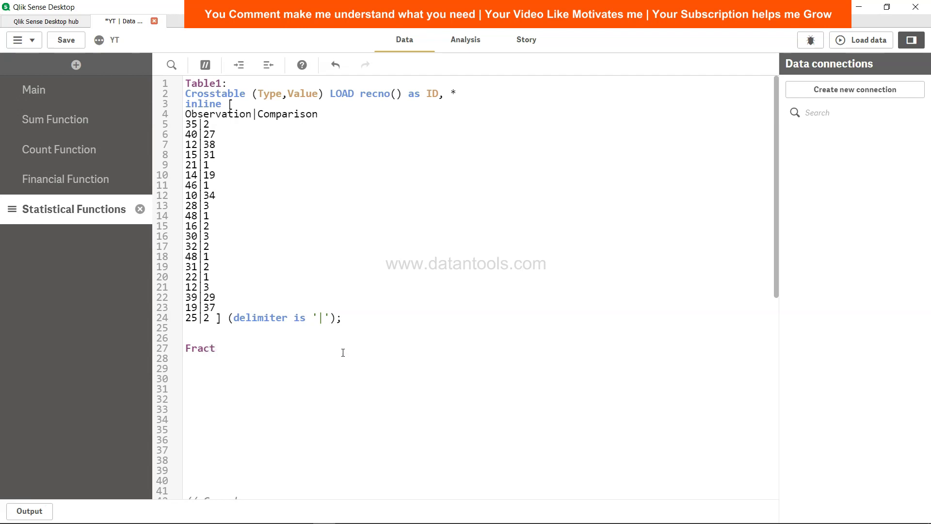
pyautogui.write('ile')
pyautogui.write('_table: ')
pyautogui.write('Load ')
pyautogui.write('Typ')
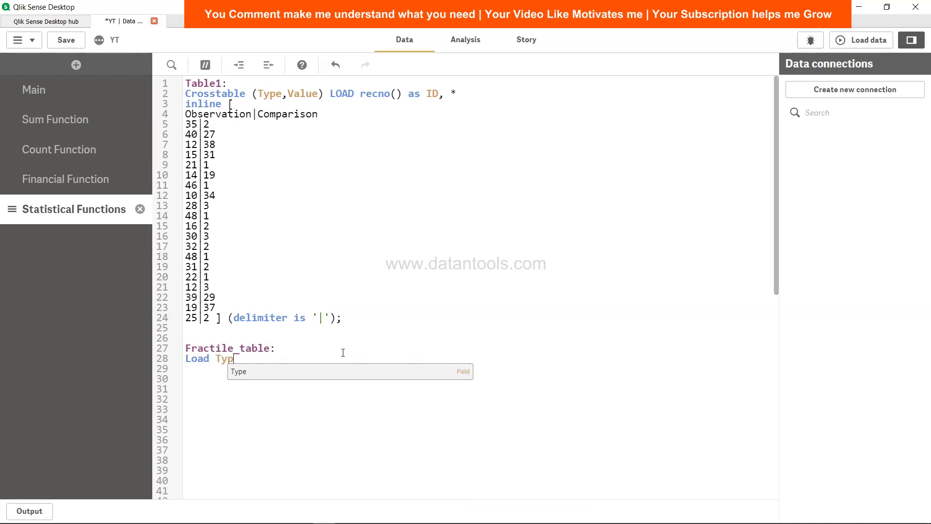
pyautogui.write('e,')
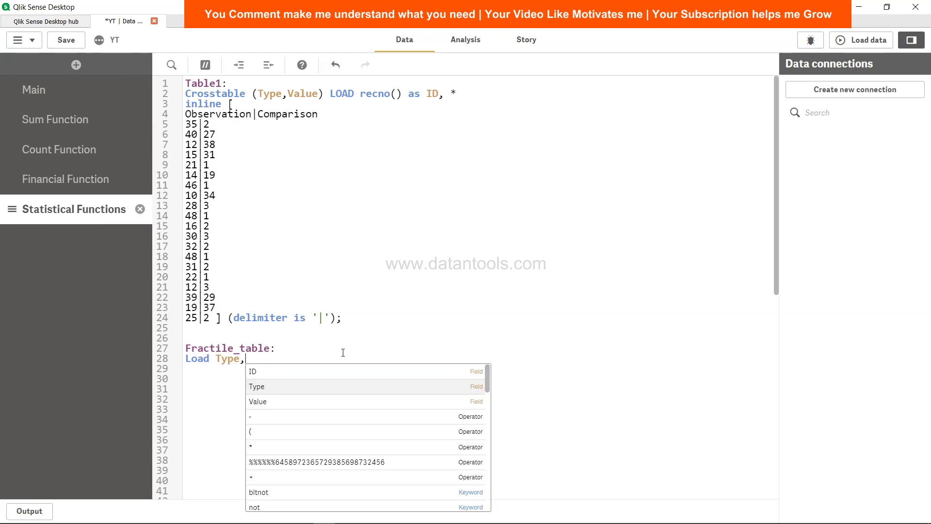
pyautogui.write('Fractile(')
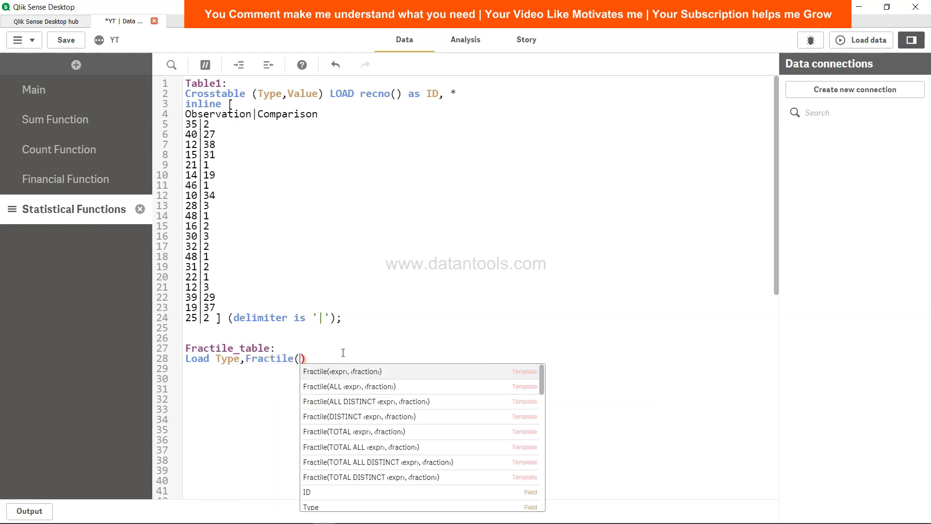
pyautogui.write('Value')
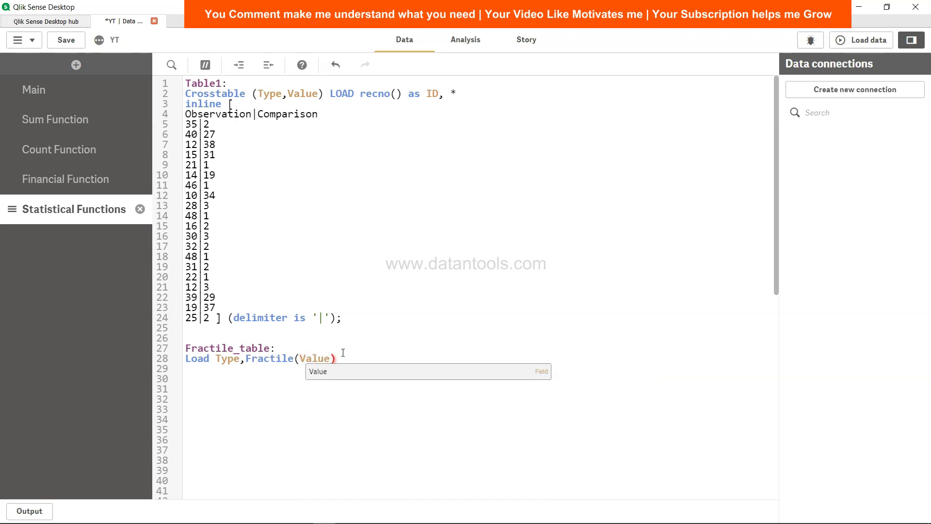
pyautogui.write(',.75')
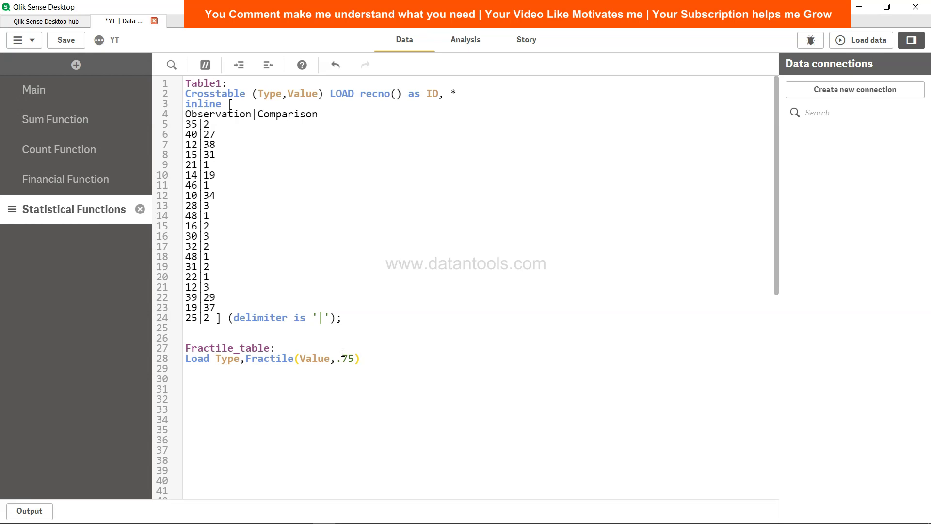
pyautogui.write('as MyFractile Resident ')
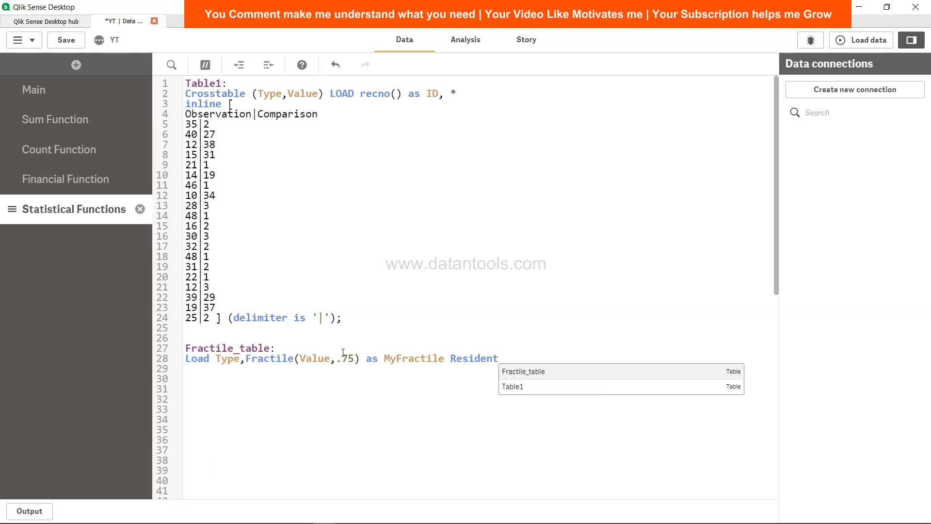
pyautogui.write('Table1 ')
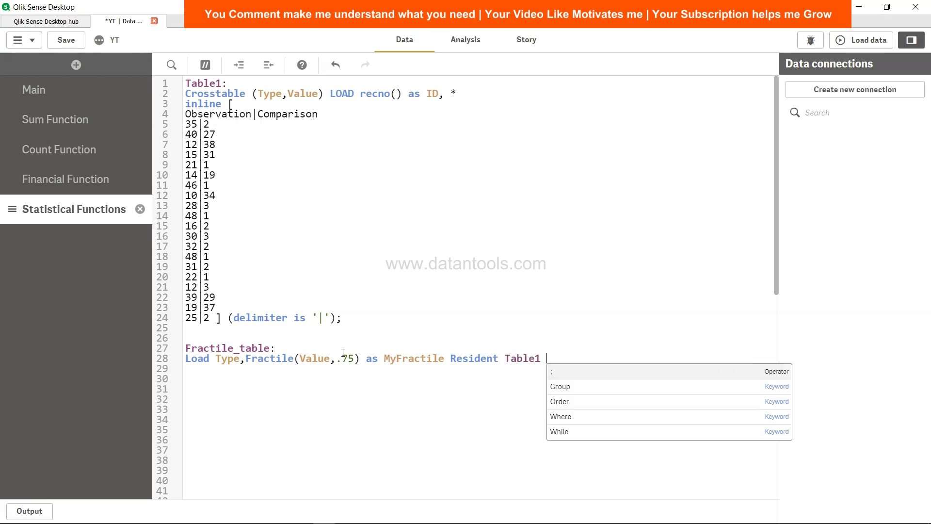
pyautogui.write('Group By')
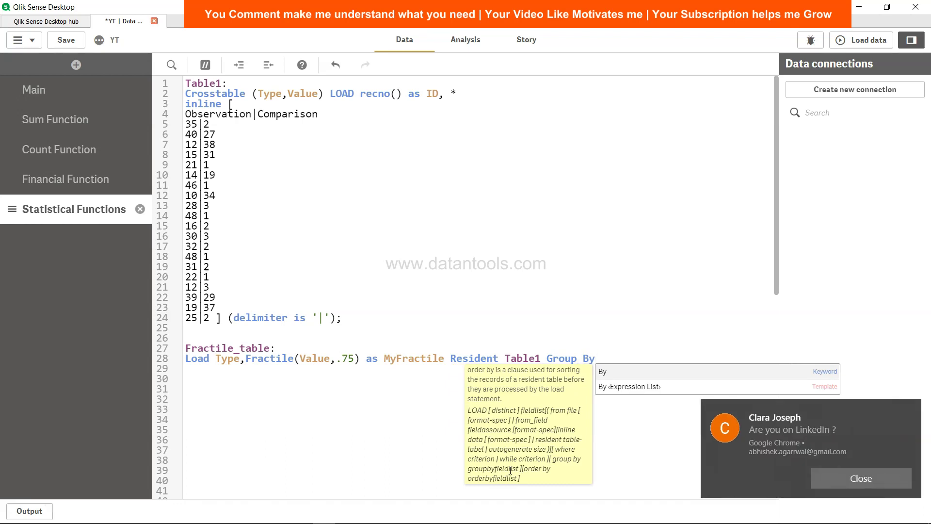
pyautogui.click(861, 478)
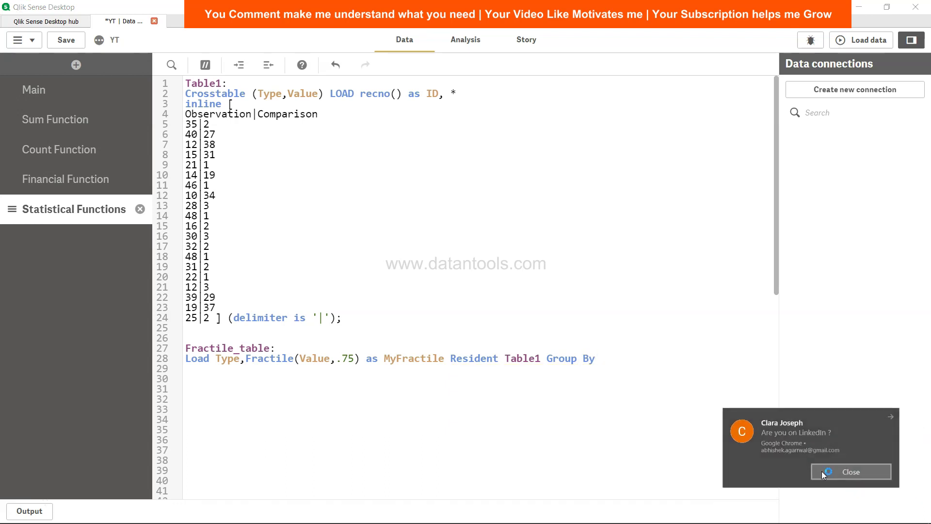
pyautogui.click(606, 363)
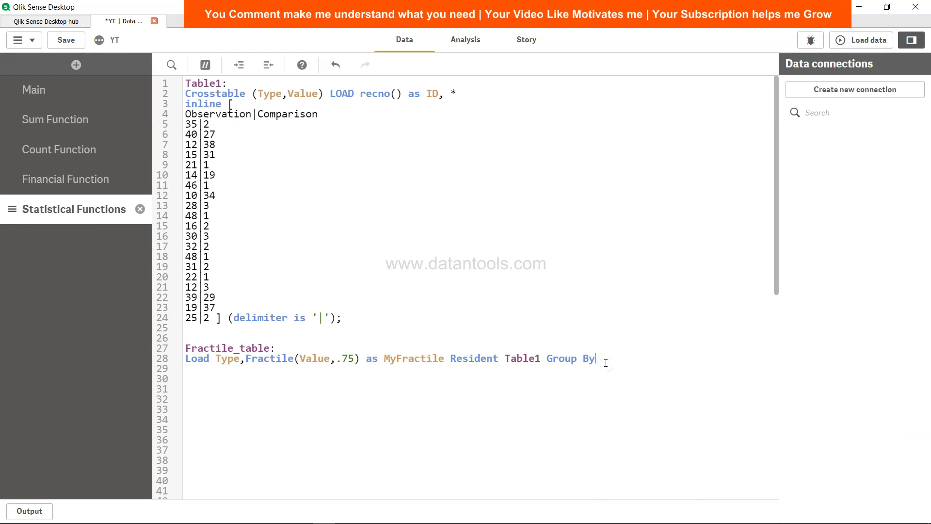
pyautogui.write('Type')
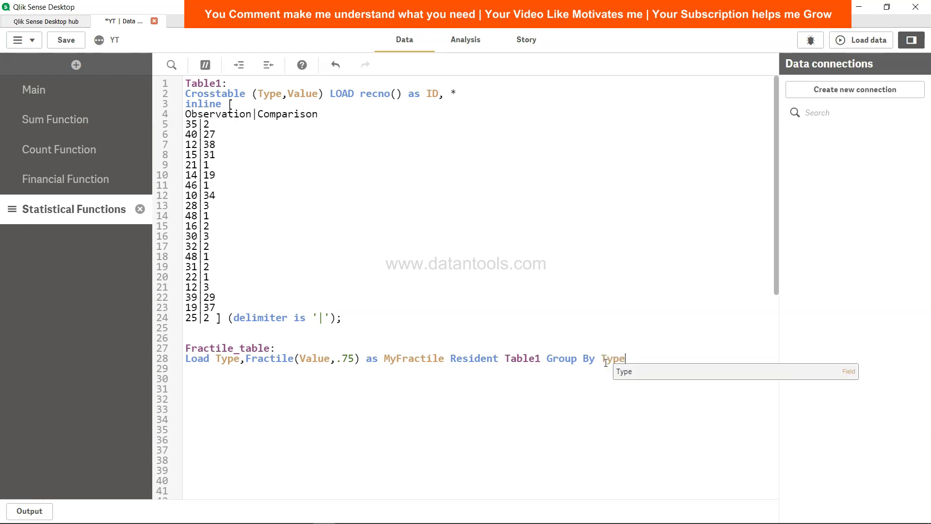
pyautogui.write(';')
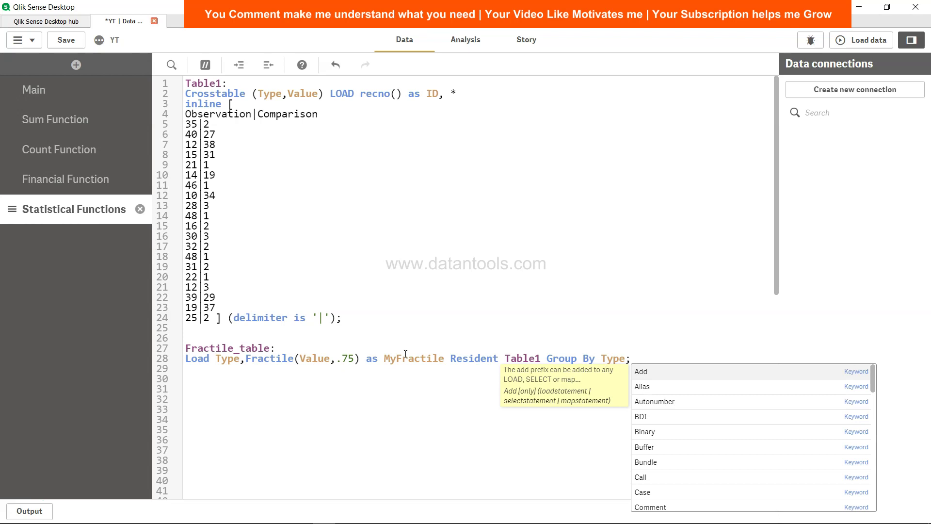
pyautogui.click(232, 359)
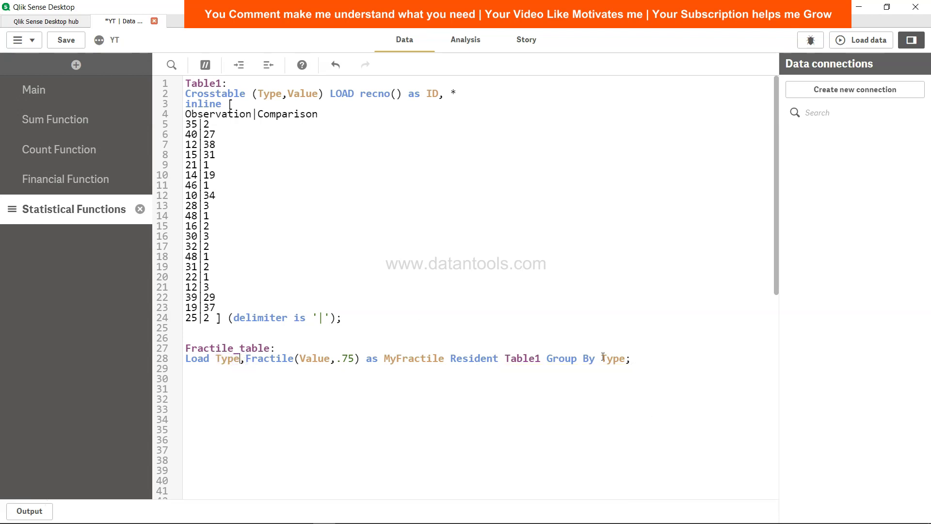
# Save the script, reload the data and close the load progress report.
pyautogui.click(77, 43)
pyautogui.click(858, 40)
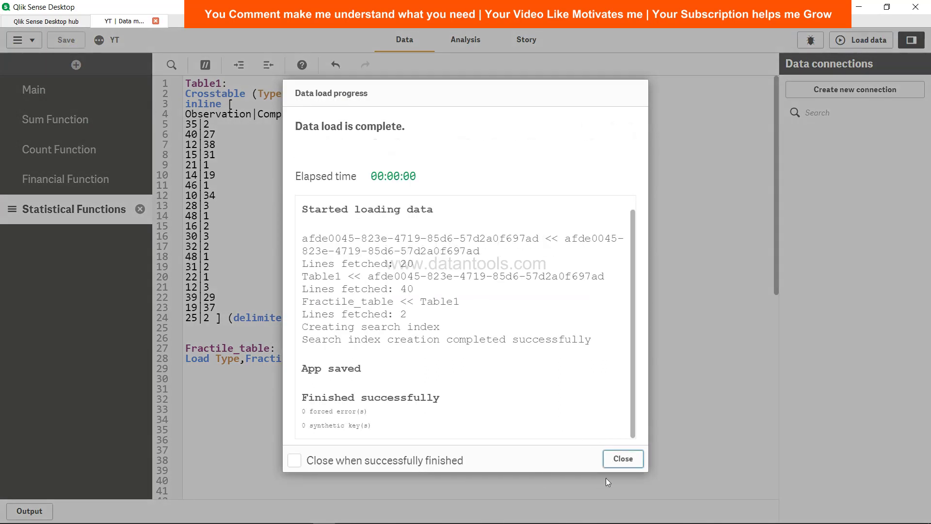
pyautogui.click(624, 459)
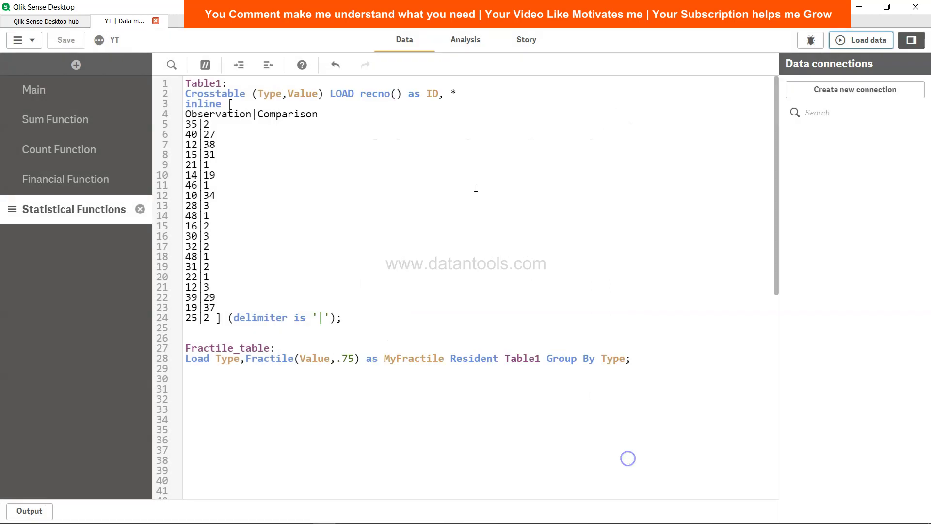
# Give the empty table the Type dimension, listing Comparison and Observation.
pyautogui.click(465, 41)
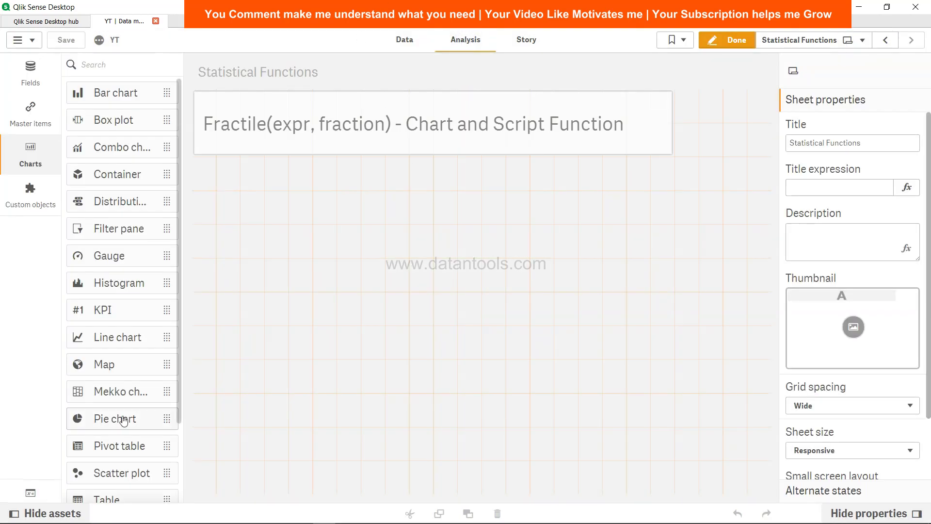
pyautogui.scroll(-2, 121, 436)
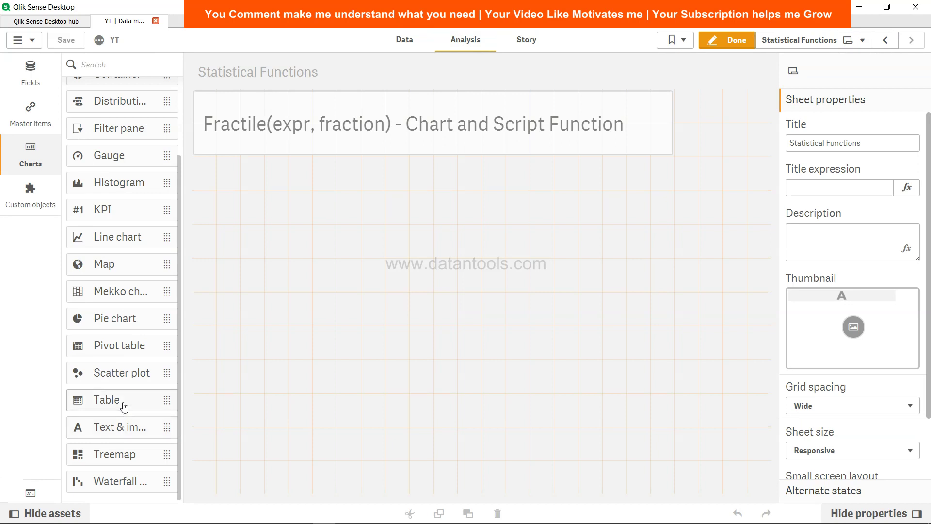
pyautogui.moveTo(125, 403); pyautogui.dragTo(289, 216)
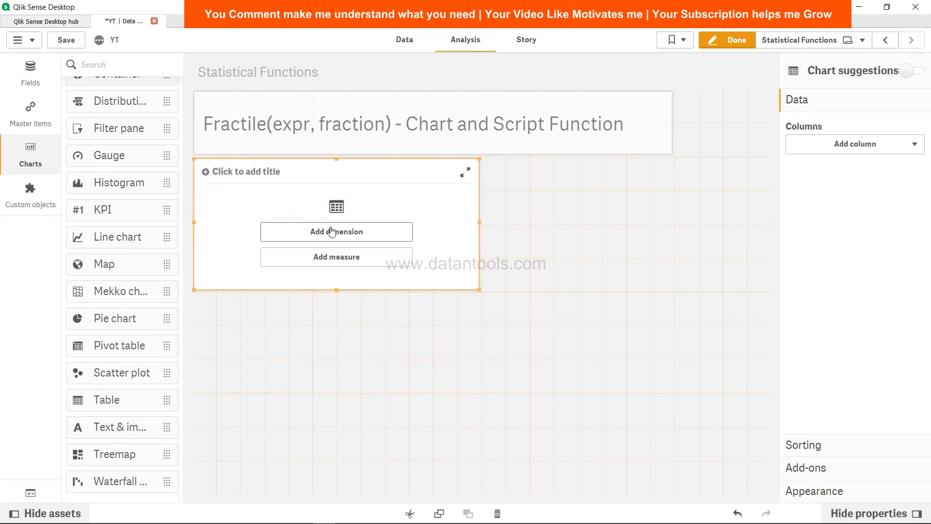
pyautogui.click(332, 231)
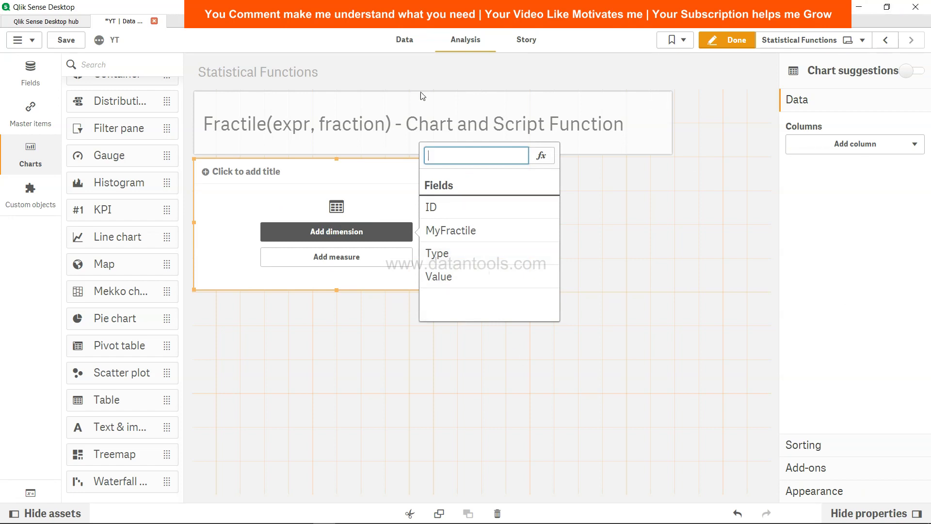
pyautogui.click(404, 44)
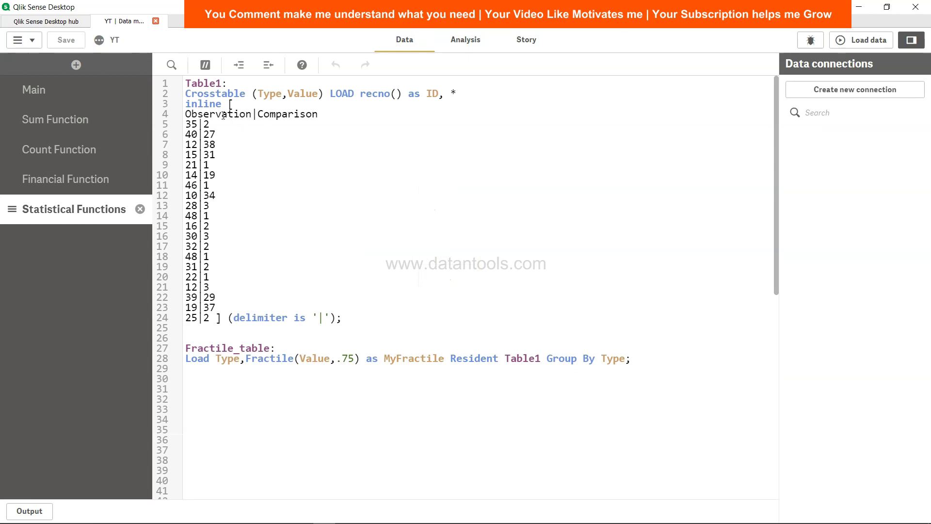
pyautogui.click(467, 42)
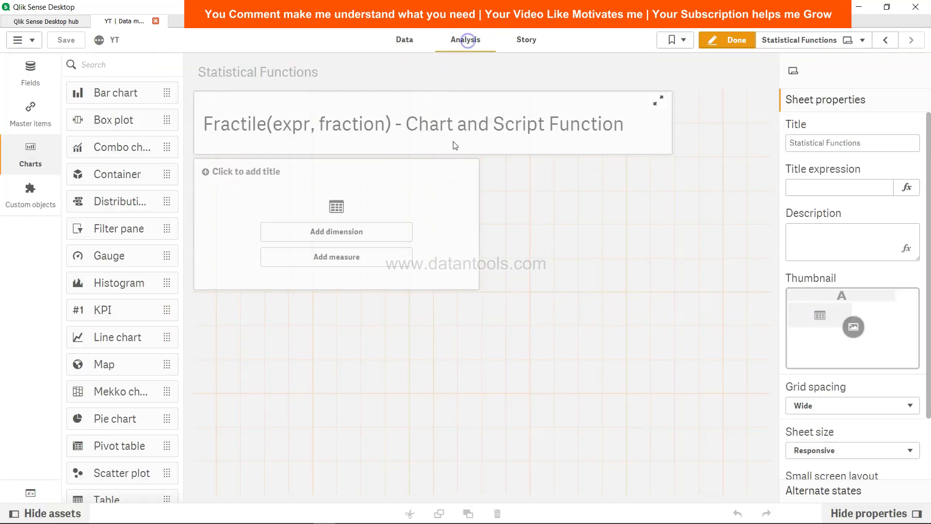
pyautogui.click(382, 244)
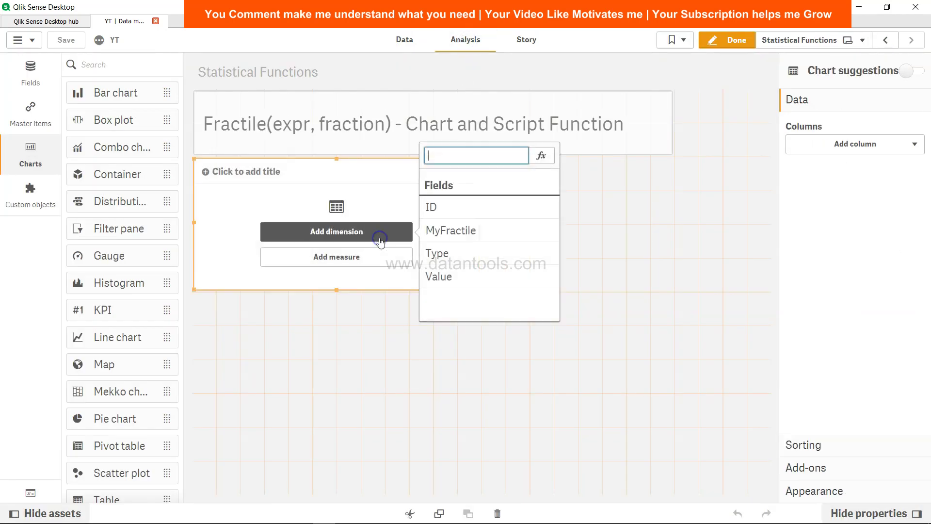
pyautogui.click(463, 254)
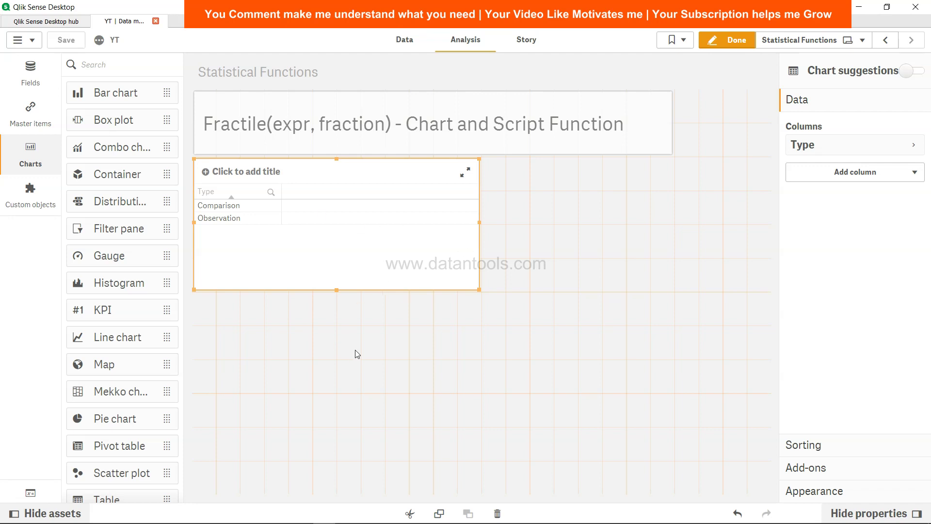
# Add MyFractile as a second dimension column, showing 27.5 and 36.
pyautogui.click(883, 179)
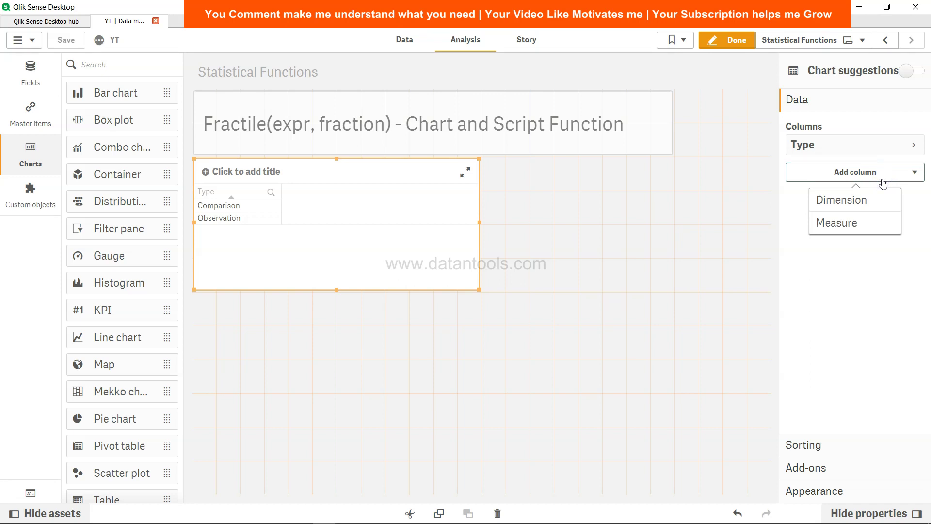
pyautogui.click(844, 202)
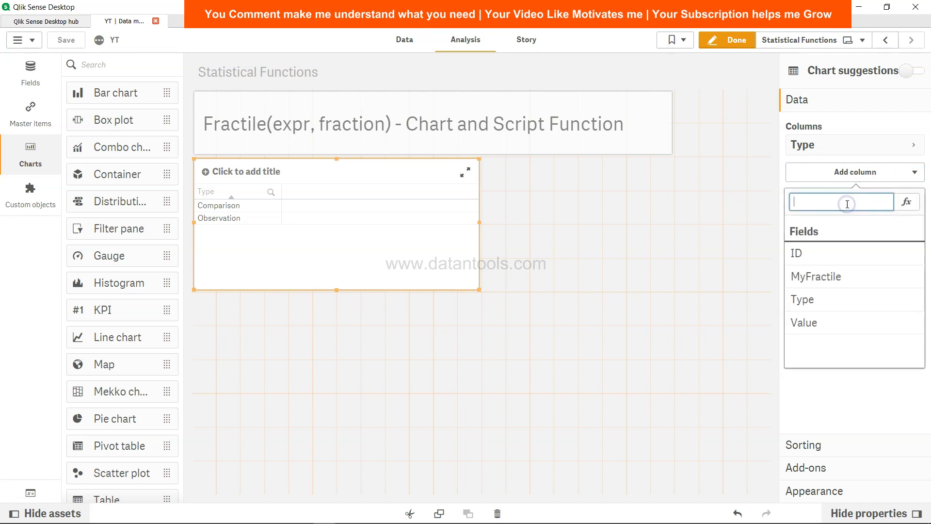
pyautogui.click(844, 288)
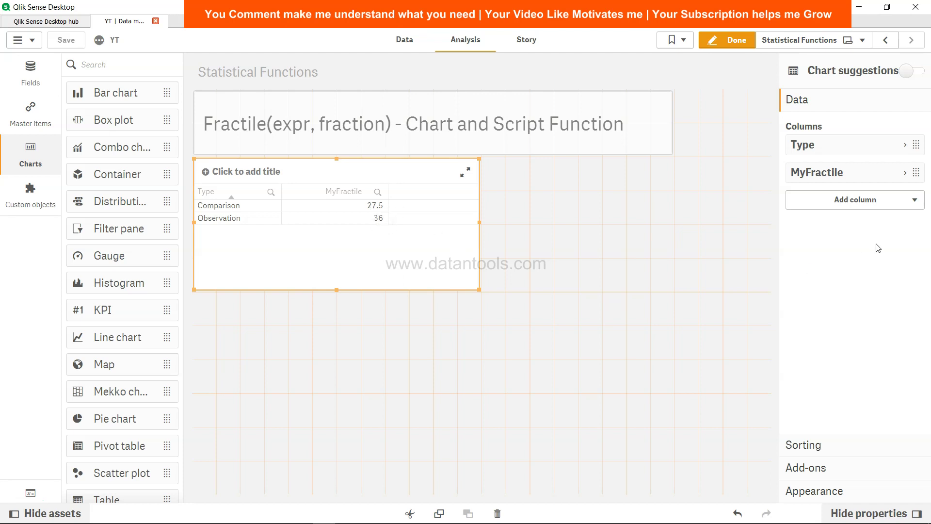
pyautogui.click(882, 199)
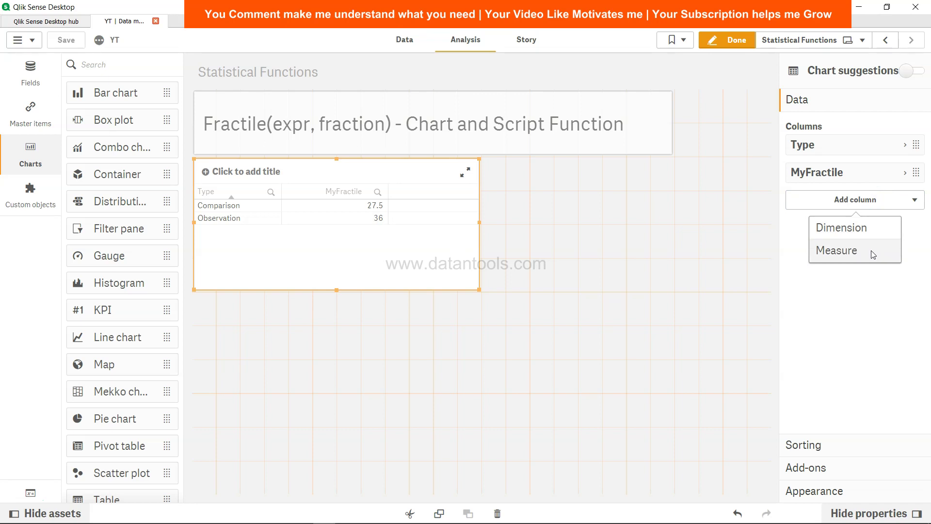
# Add a Fractile(Value,.75) measure column showing 27.5, 36 and a 31.25 total.
pyautogui.click(873, 252)
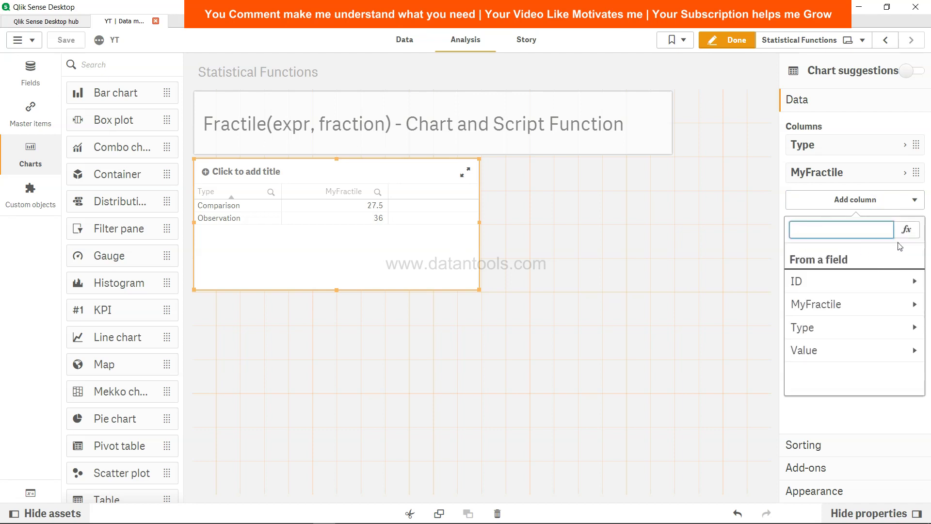
pyautogui.click(907, 230)
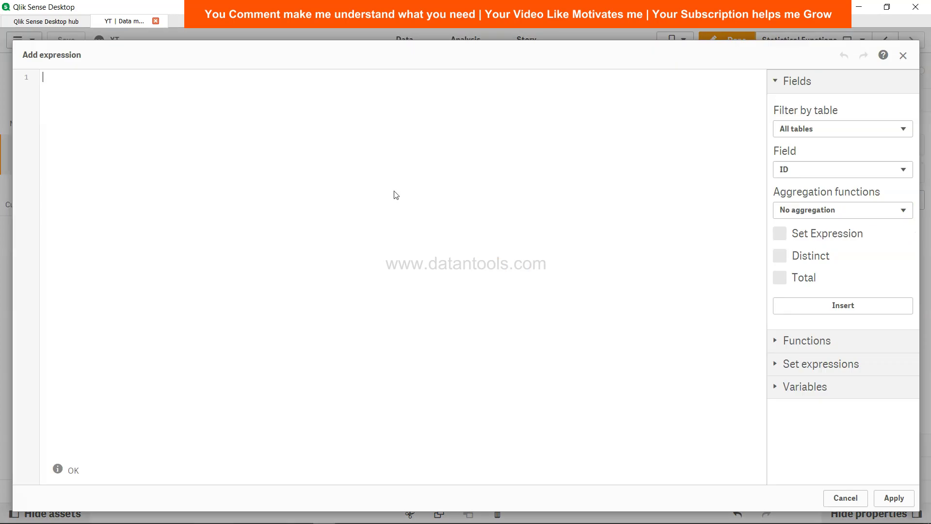
pyautogui.write('Fractile')
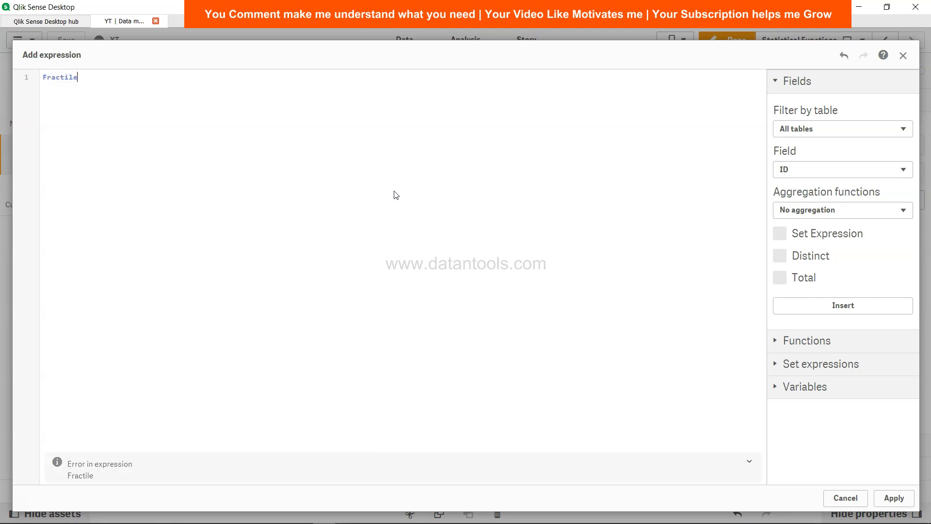
pyautogui.write('(va')
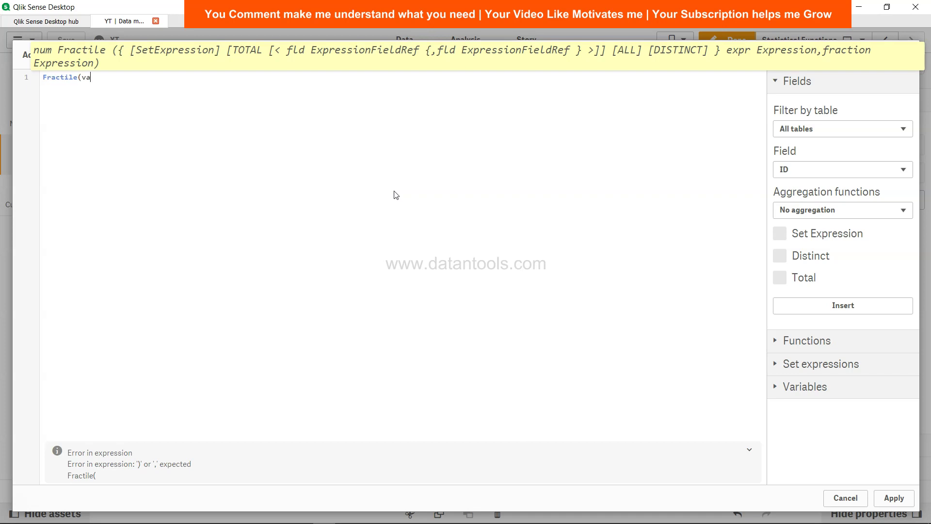
pyautogui.press('BackSpace')
pyautogui.press('BackSpace')
pyautogui.write('Vale')
pyautogui.press('BackSpace')
pyautogui.write('ue,.75)')
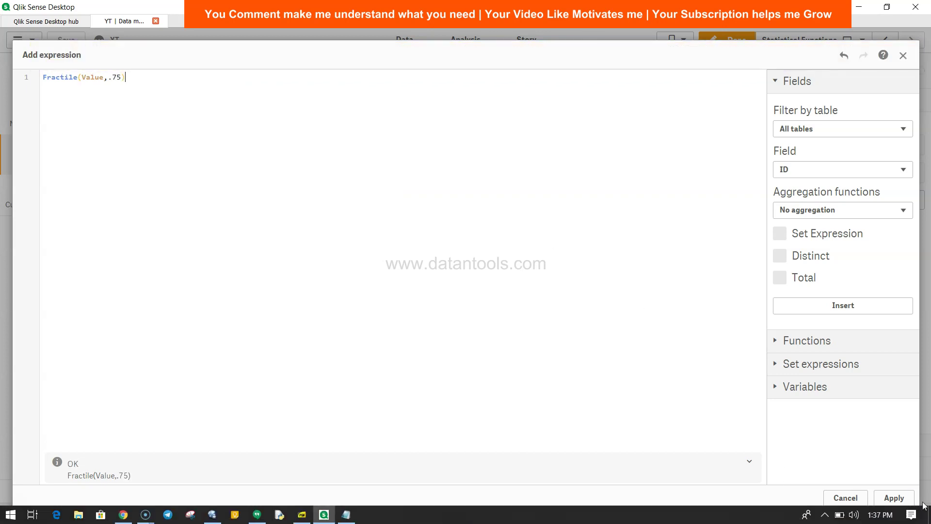
pyautogui.click(894, 498)
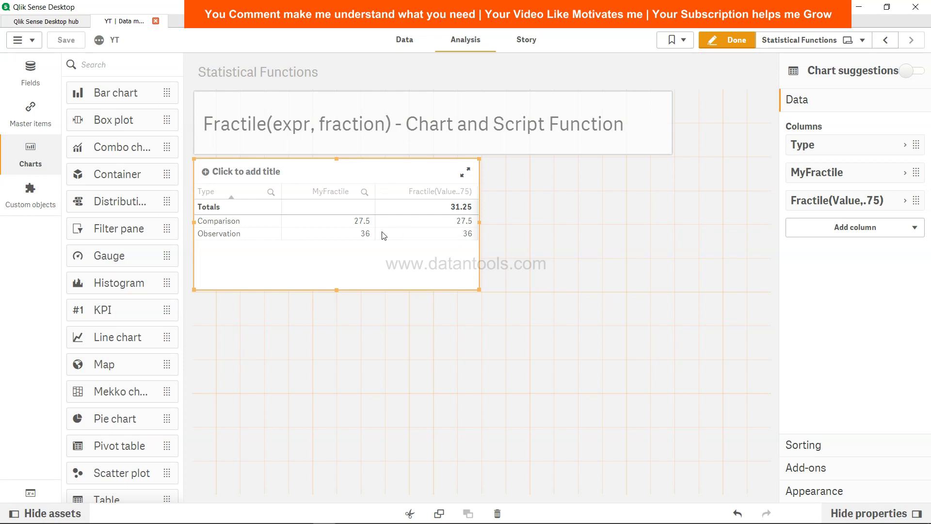
# Edit the measure expression from .75 to Fractile(Value,.5), giving 2.5, 26.5 and 19 total.
pyautogui.click(905, 201)
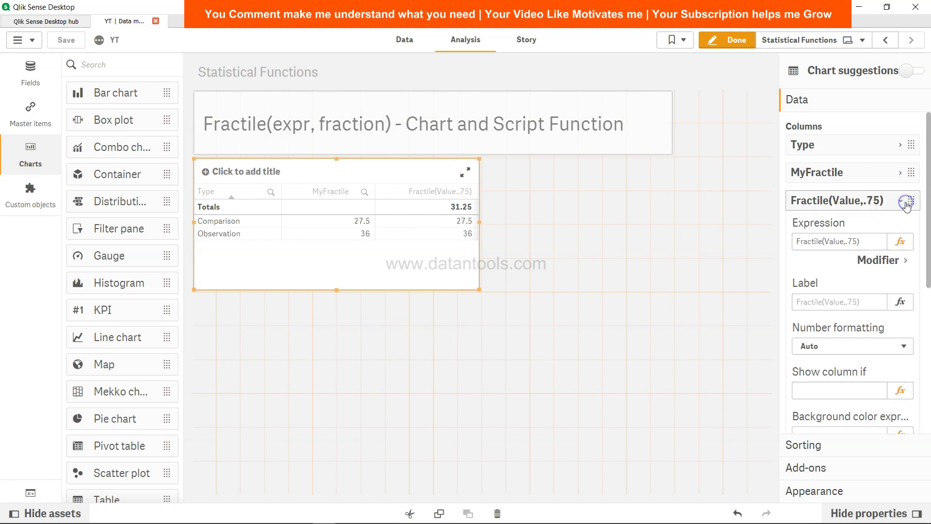
pyautogui.click(852, 239)
pyautogui.press('BackSpace')
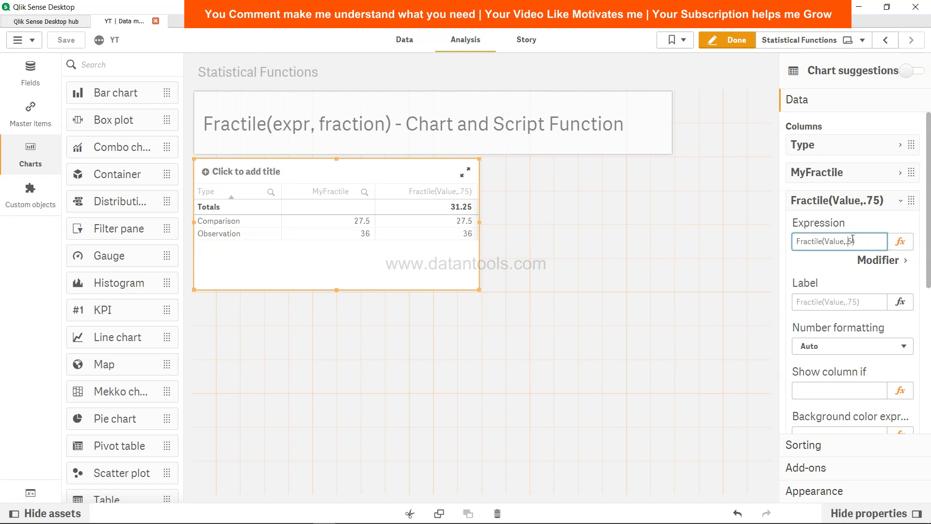
pyautogui.click(851, 241)
pyautogui.press('Tab')
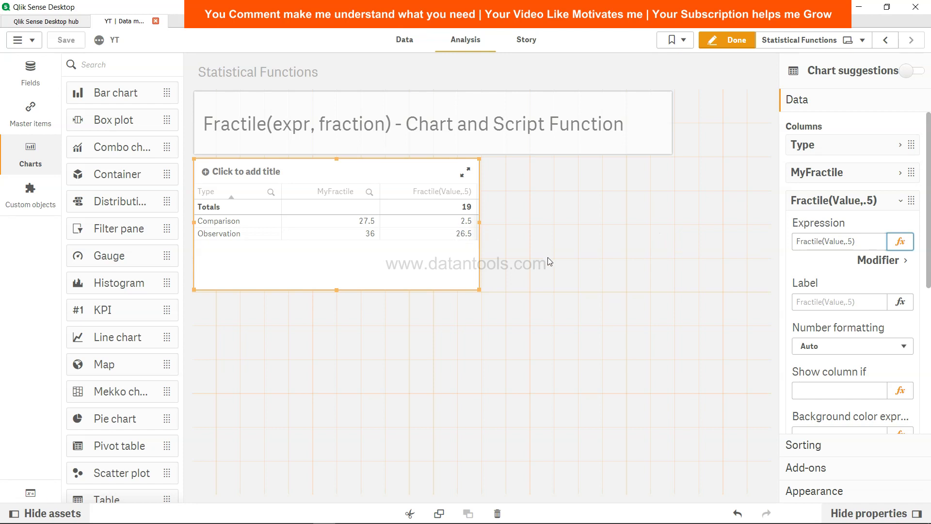
pyautogui.click(865, 236)
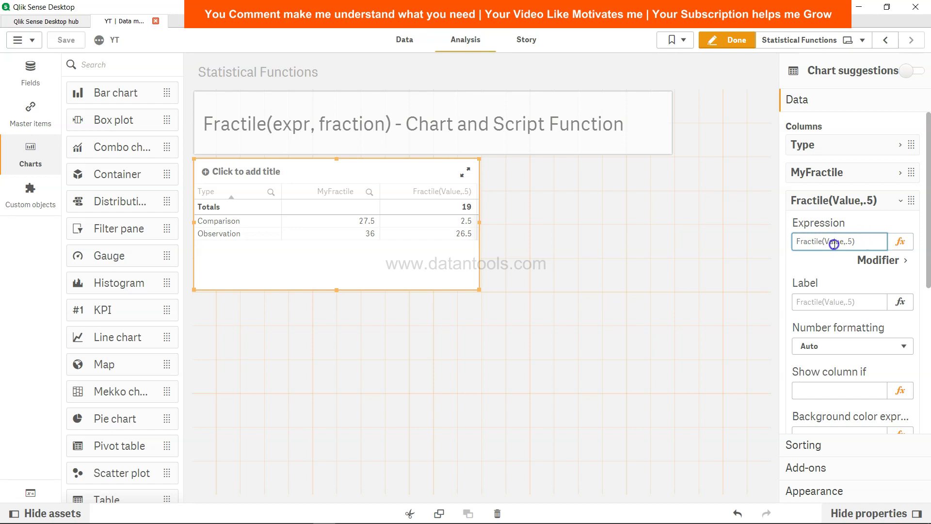
pyautogui.moveTo(832, 243); pyautogui.dragTo(786, 250)
pyautogui.click(786, 250)
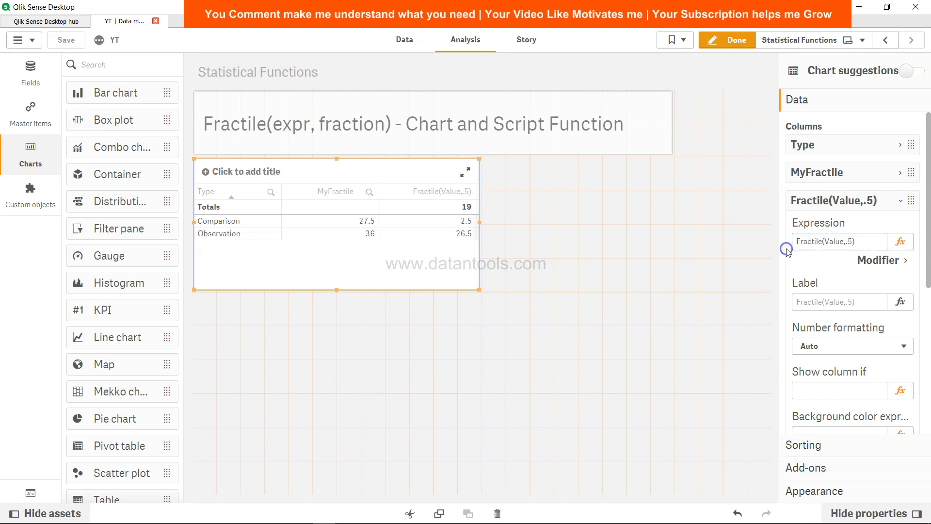
pyautogui.click(461, 263)
pyautogui.click(900, 241)
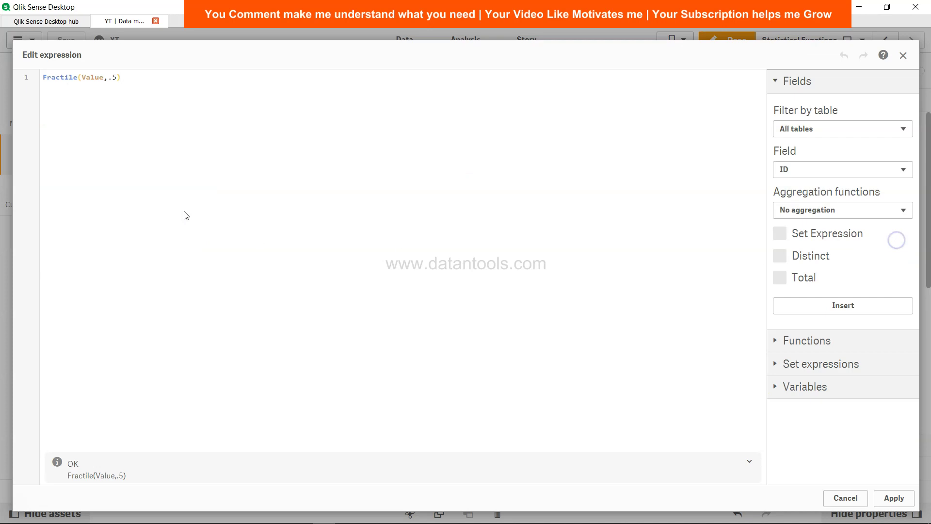
pyautogui.click(83, 77)
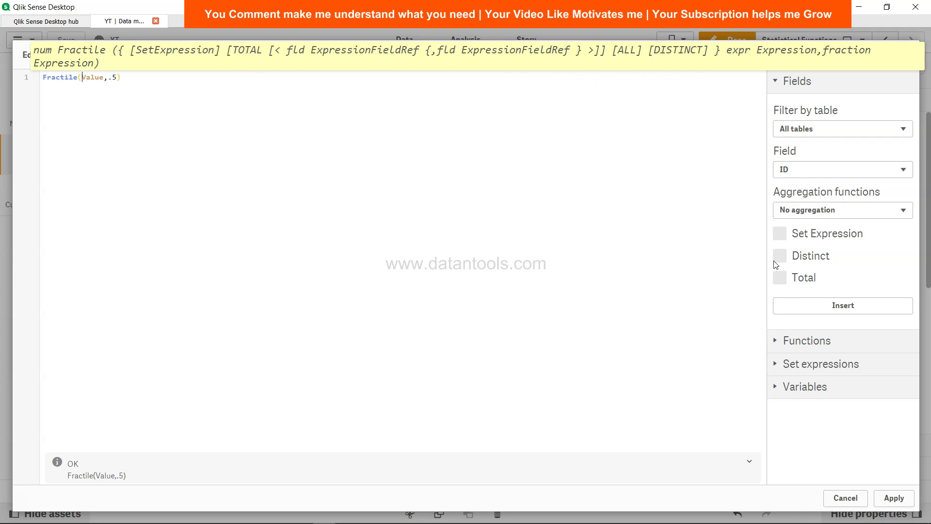
pyautogui.click(903, 497)
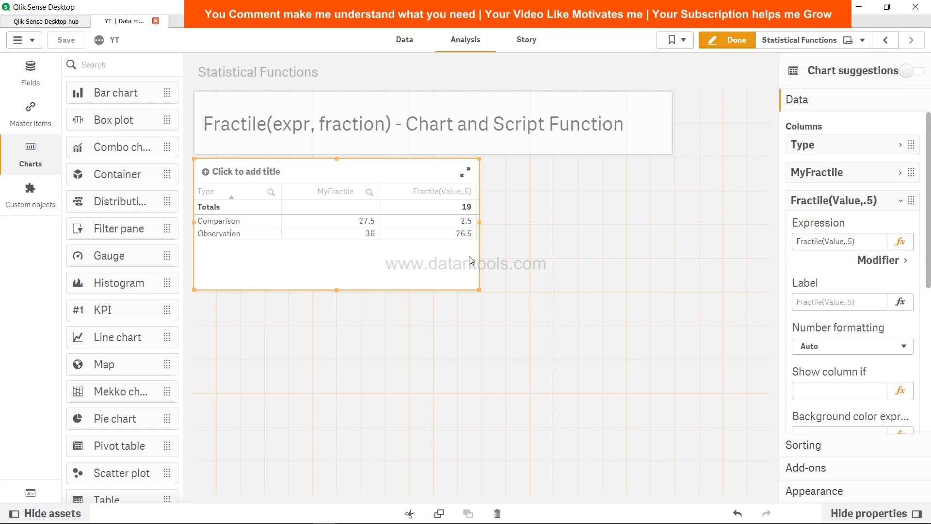
pyautogui.click(498, 266)
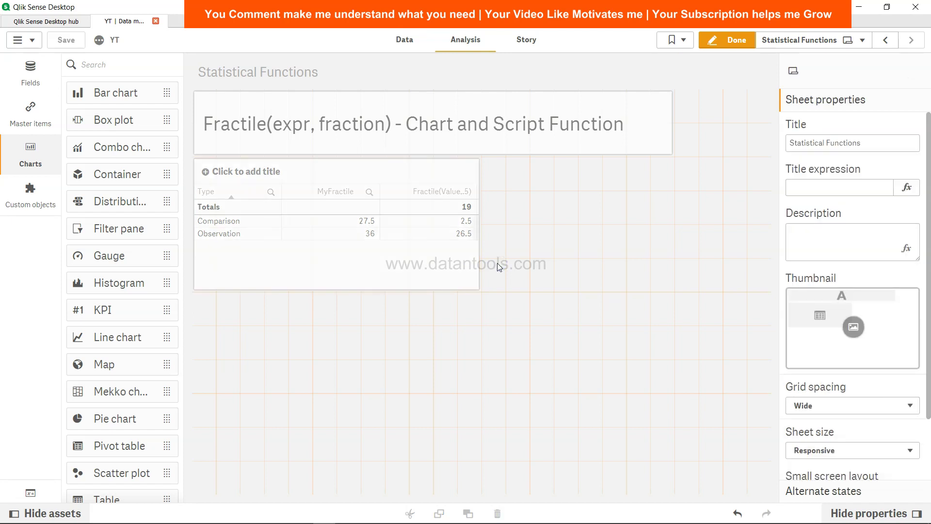
pyautogui.click(447, 270)
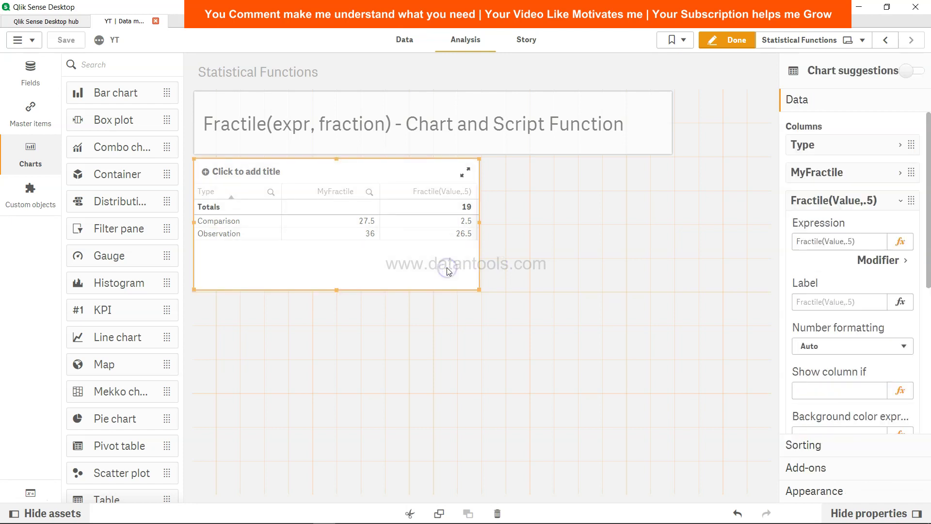